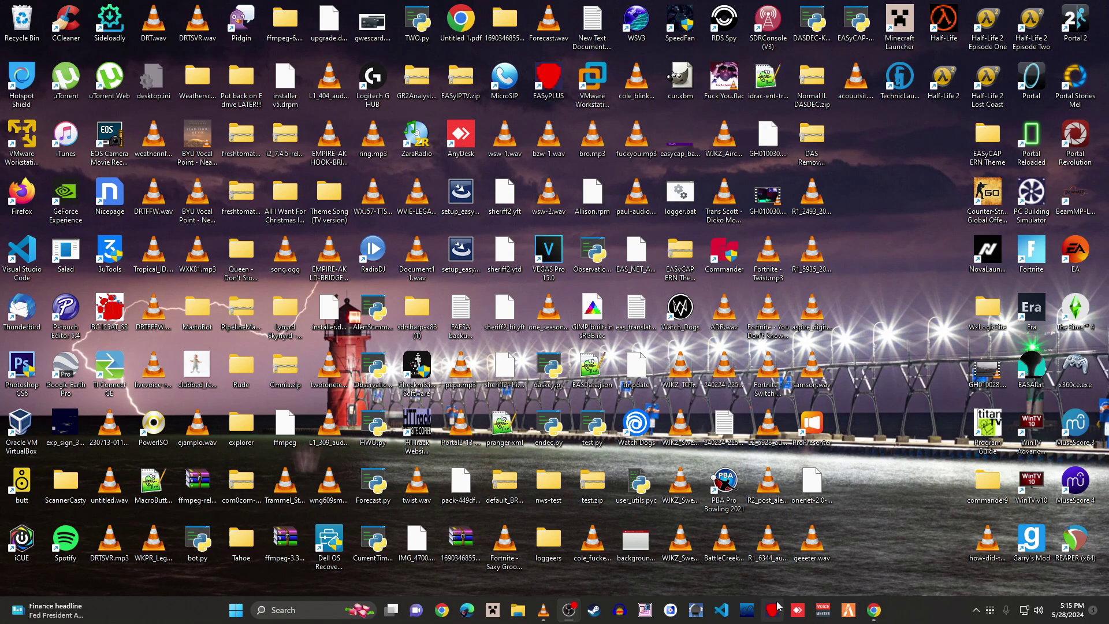
Dismiss the Management Tool dialog and position the EASyPLUS configuration window on the desktop
left_click(534, 348)
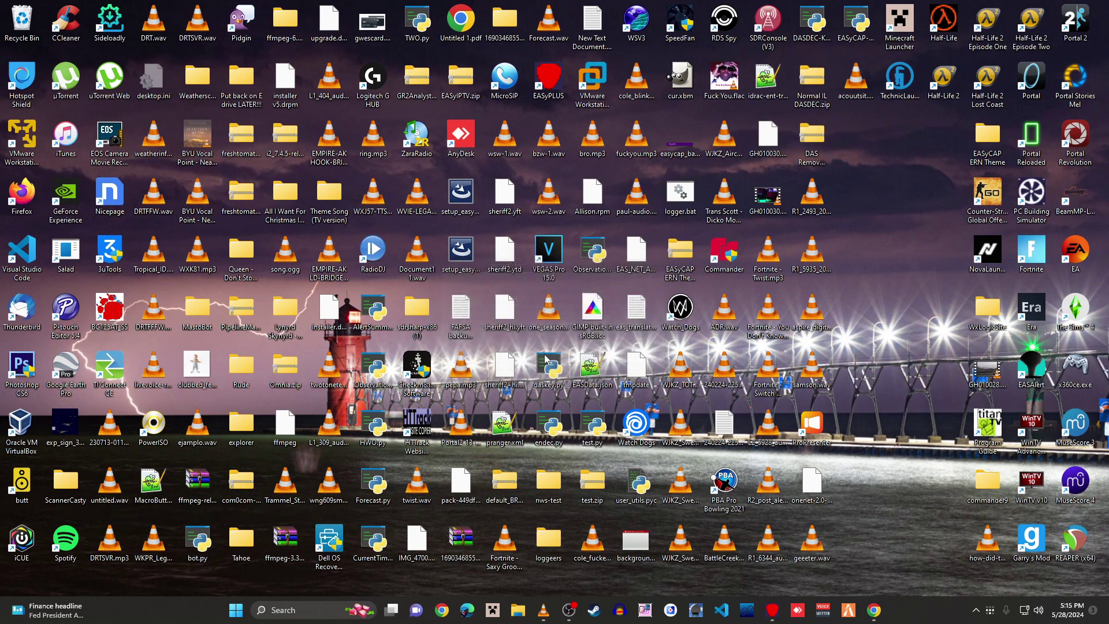
left_click_drag(443, 166, 463, 169)
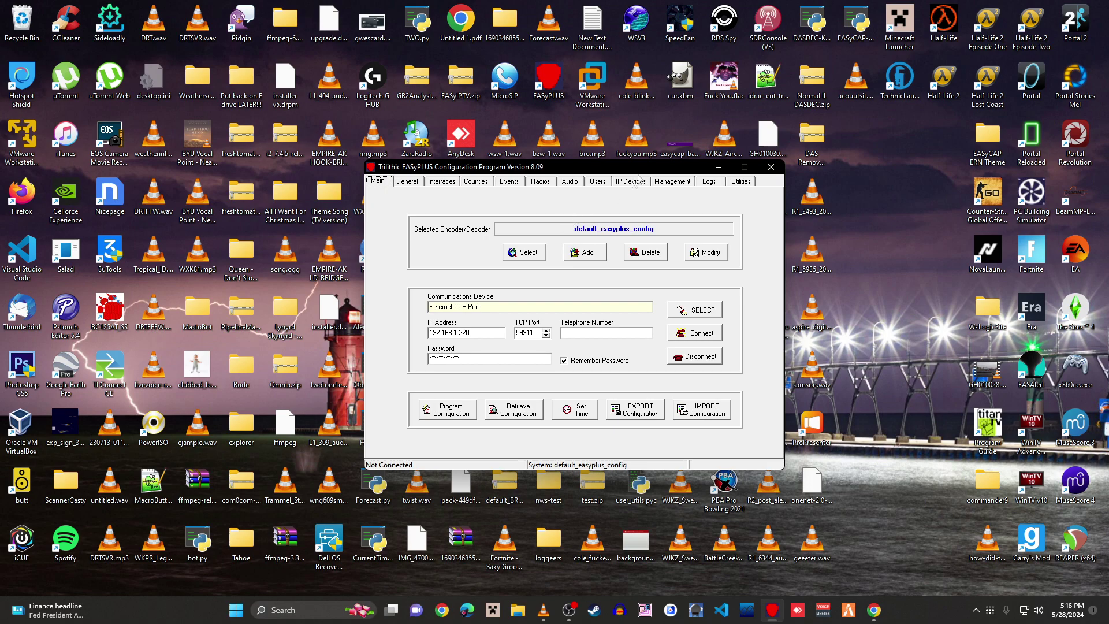
left_click_drag(644, 170, 631, 173)
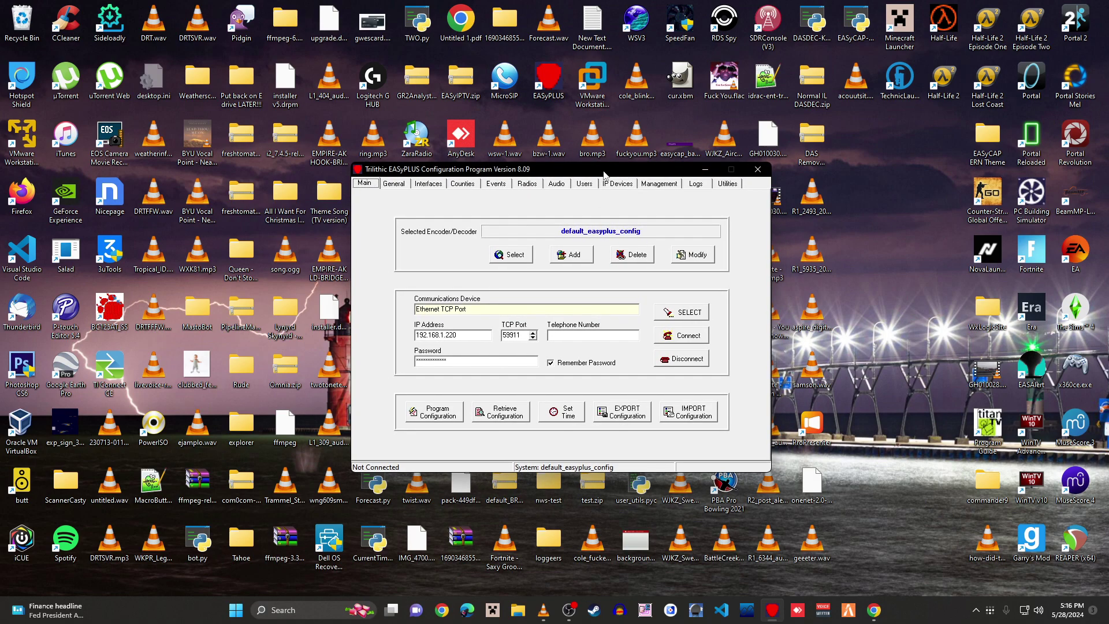
left_click_drag(604, 174, 609, 175)
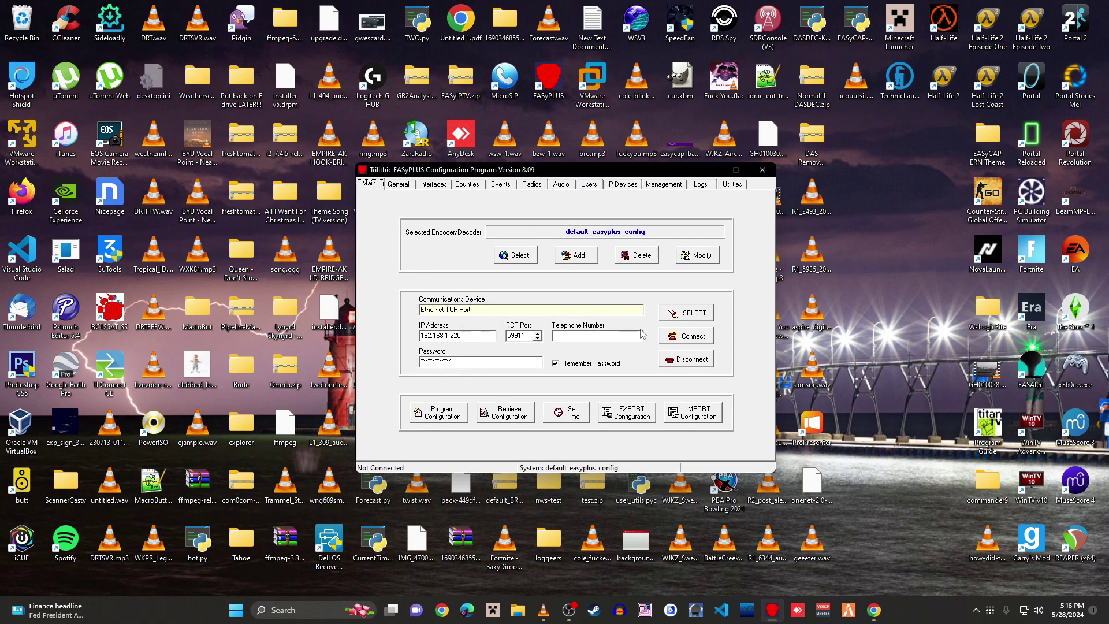
Set the encoder communication port to Ethernet TCP, accept the Ethernet notice, and focus the Password field
left_click(666, 316)
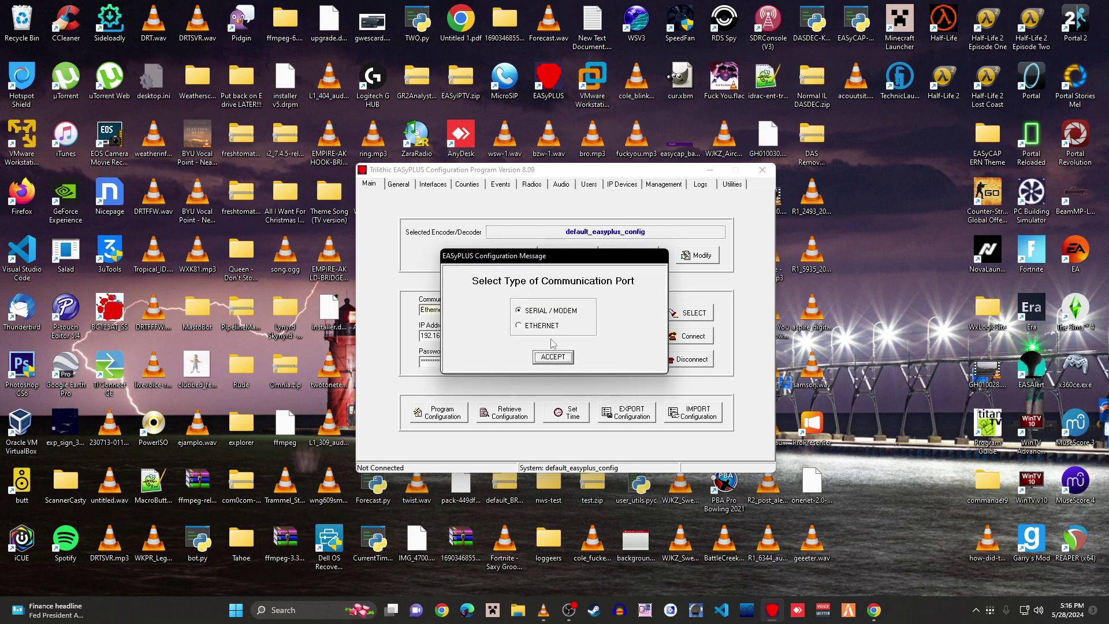
left_click(549, 357)
left_click(500, 325)
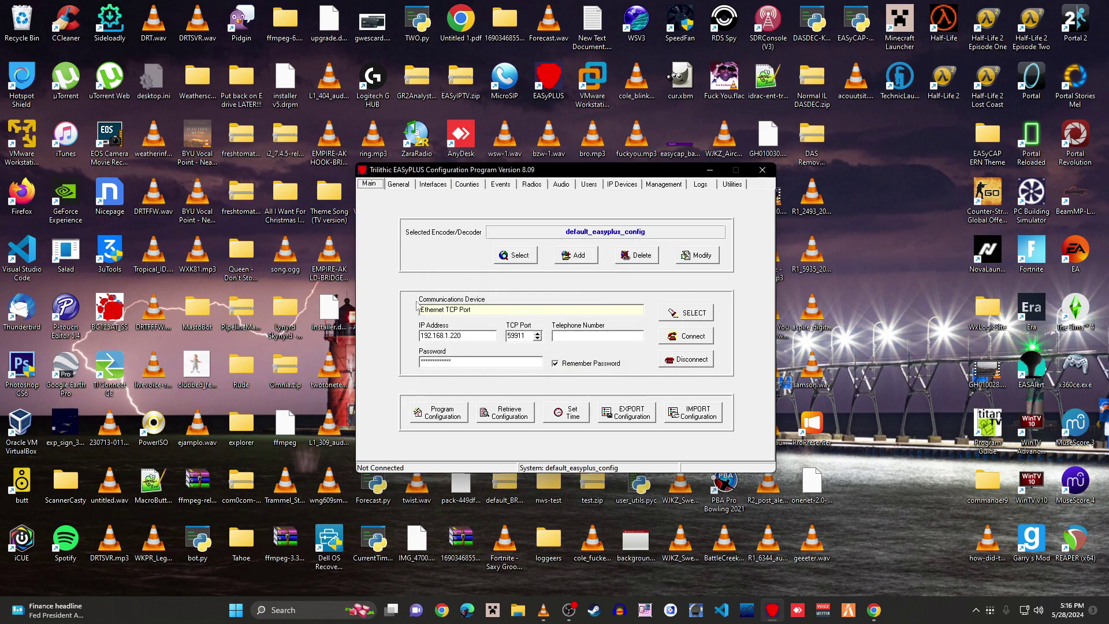
left_click(504, 311)
left_click(490, 358)
Under Utilities > Encoder, select DMO - Practice/Demo Warning for Kalamazoo, MI (26077)
left_click(735, 185)
left_click(454, 247)
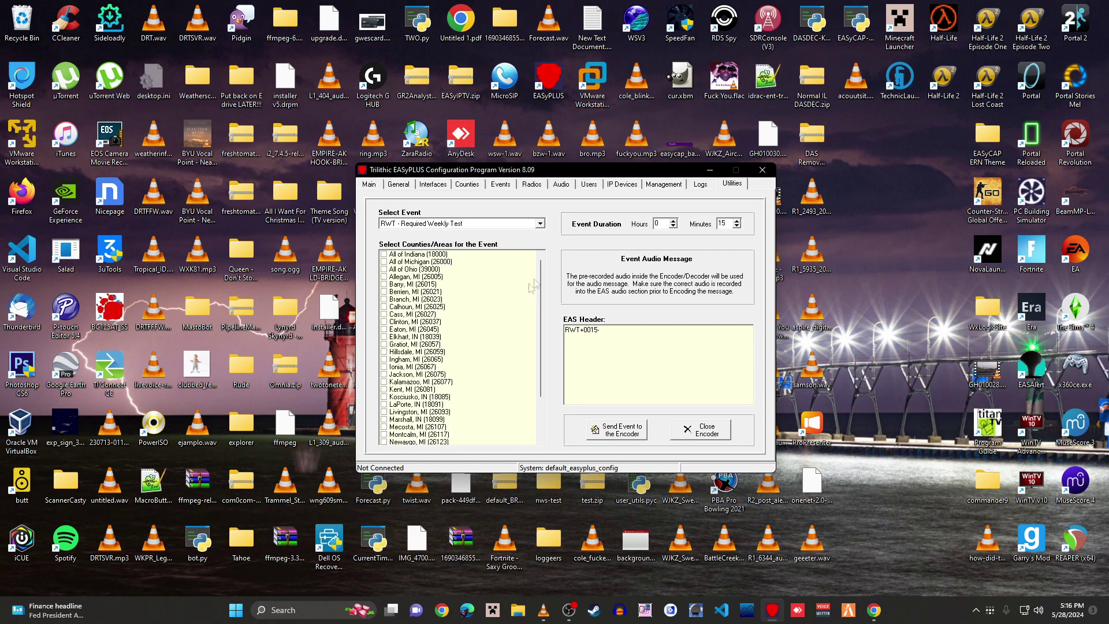
left_click(451, 223)
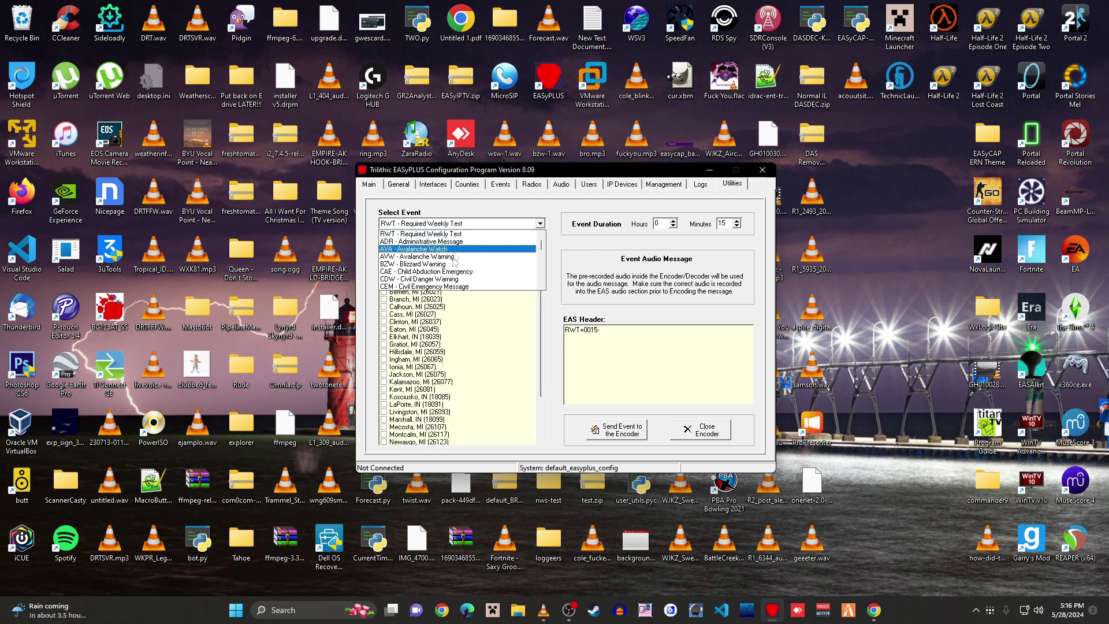
left_click(446, 279)
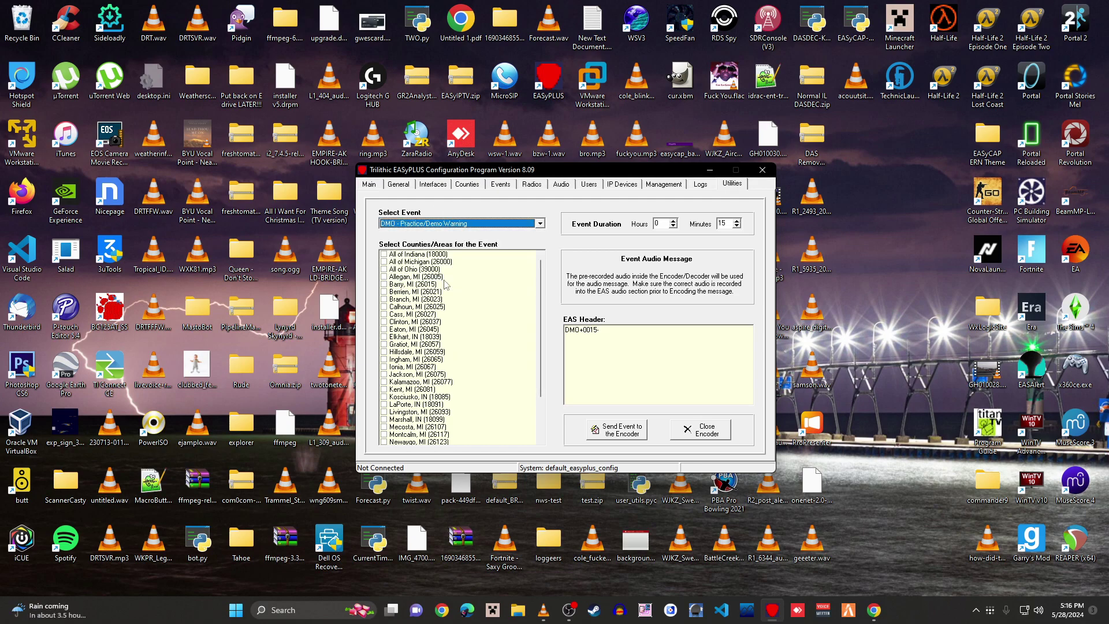
left_click(384, 383)
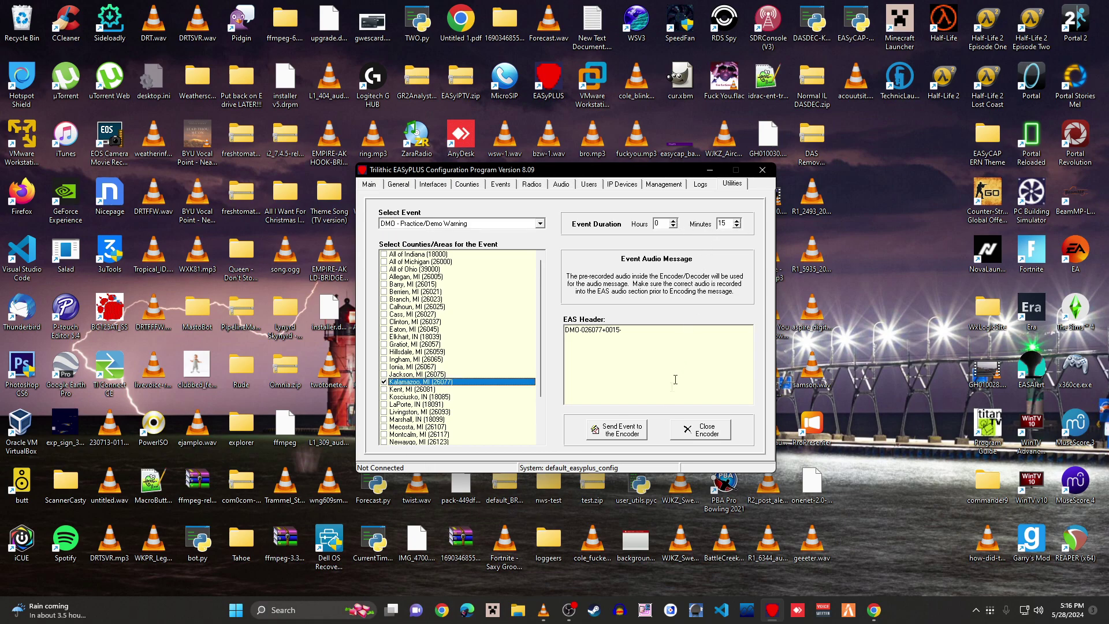
After the send fails on the COM port, switch the connection type to ETHERNET
left_click(619, 440)
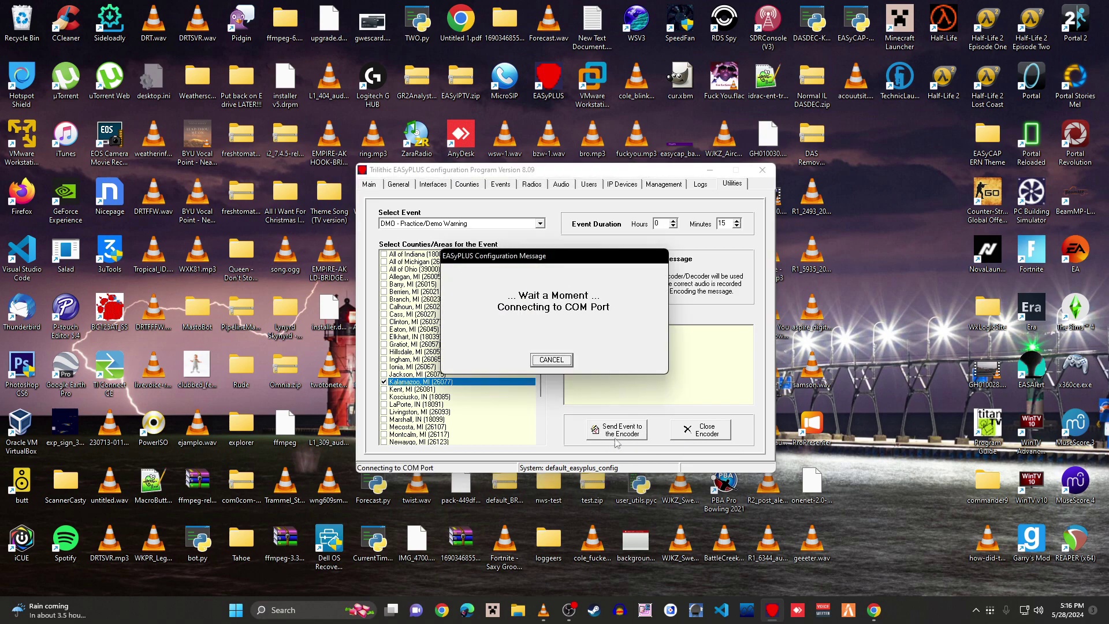
left_click(551, 360)
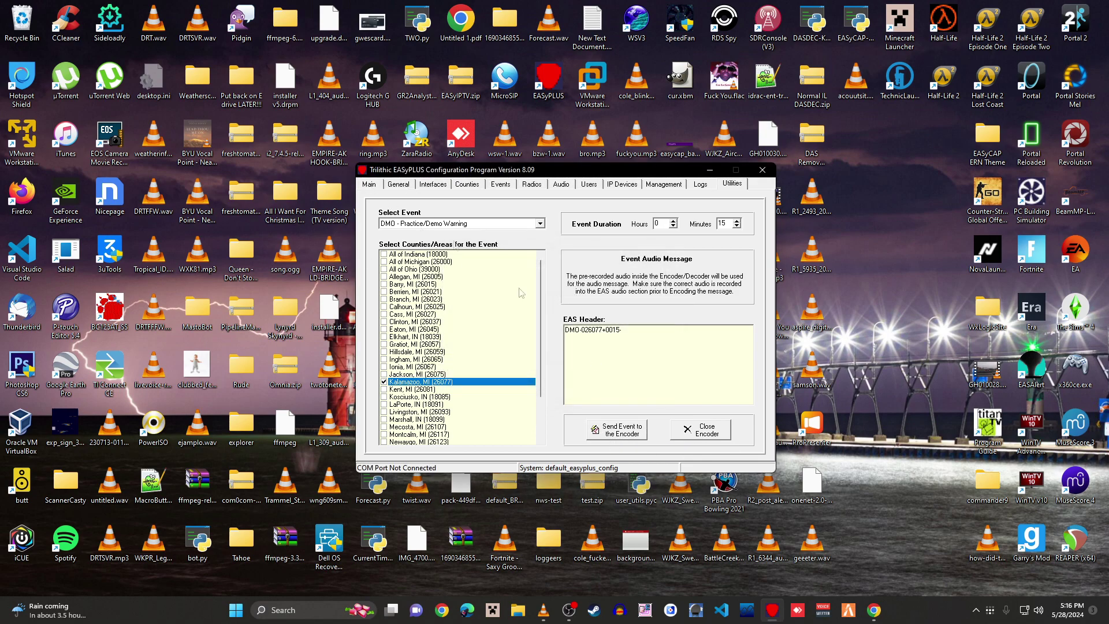
left_click(678, 309)
left_click(546, 327)
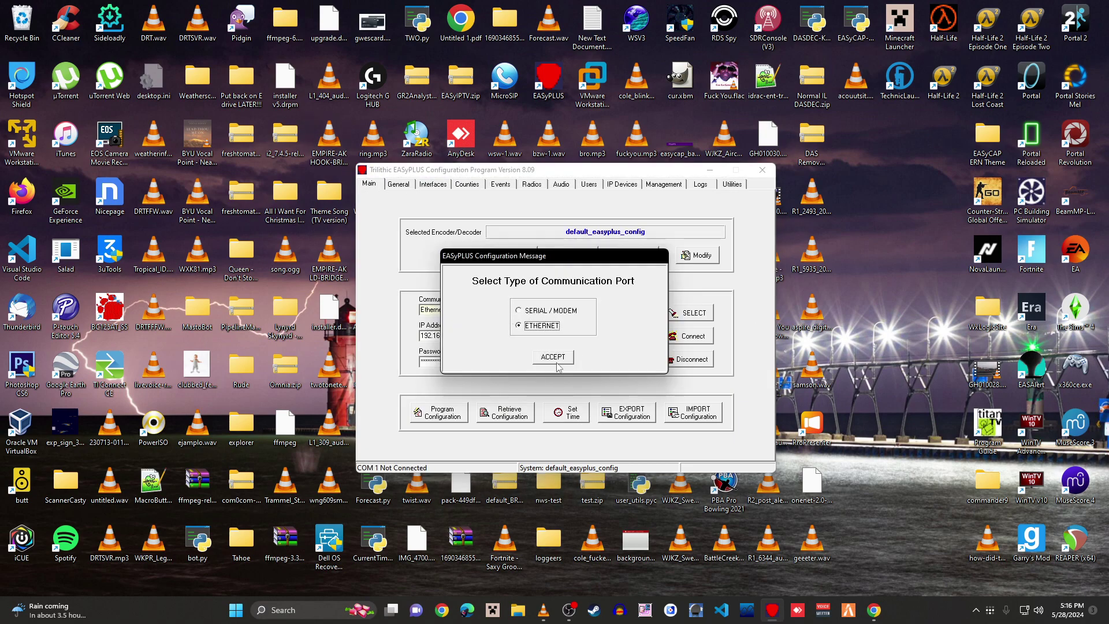
left_click(558, 361)
Send the Kalamazoo DMO Practice/Demo Warning event to the encoder again over Ethernet
left_click(732, 183)
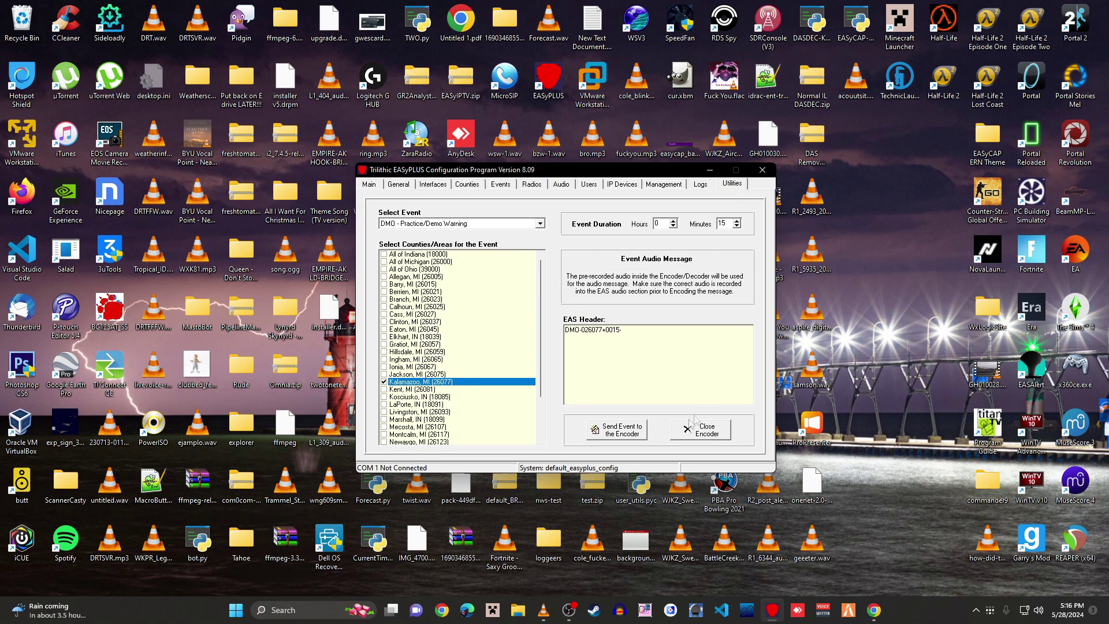
left_click(629, 432)
left_click(611, 345)
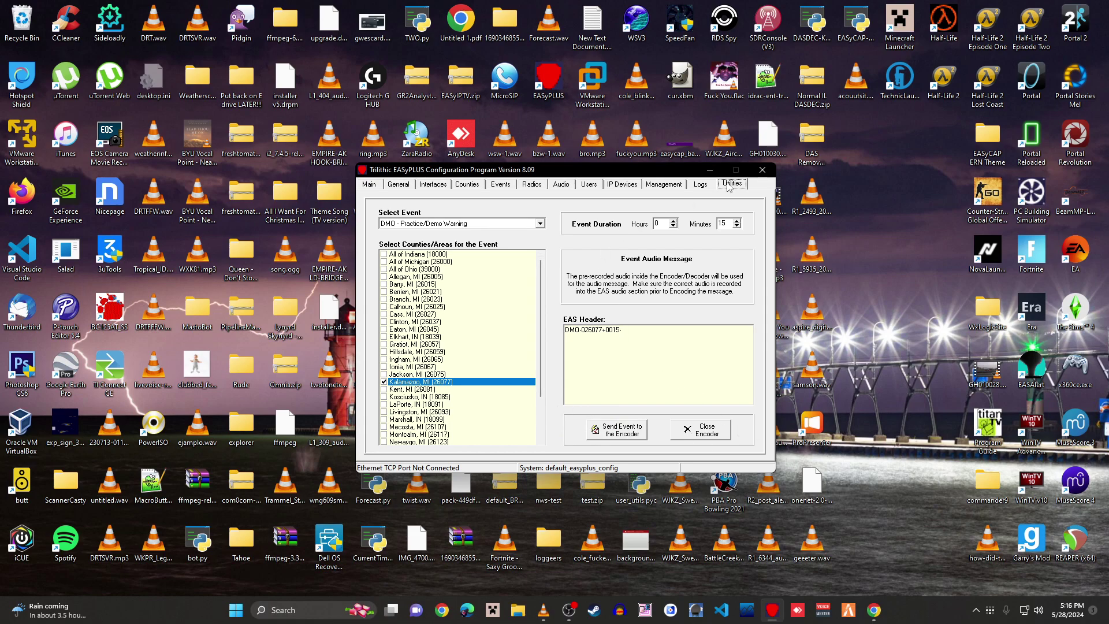
left_click(706, 430)
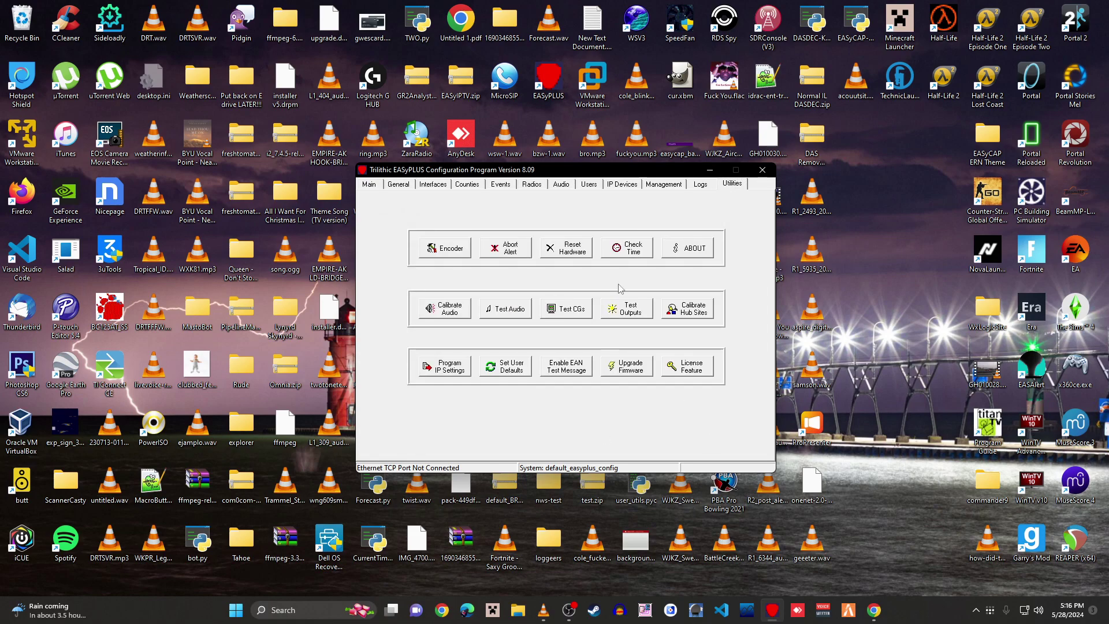
left_click(467, 263)
left_click(622, 428)
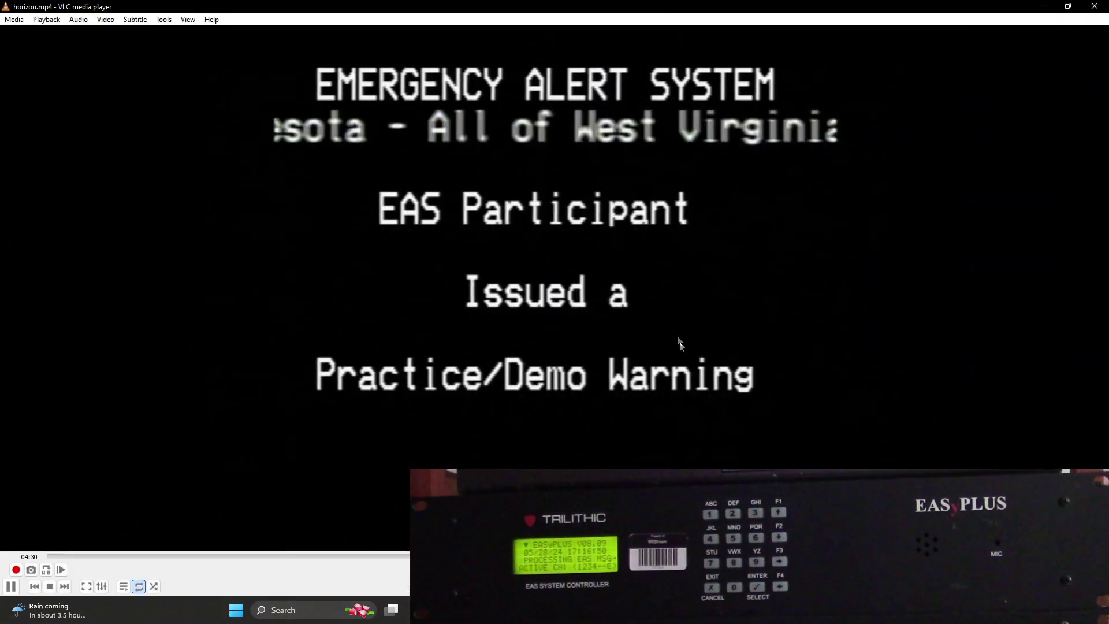
Raise the VLC volume and play the airing Practice/Demo Warning fullscreen
scroll(680, 342, "down", 3)
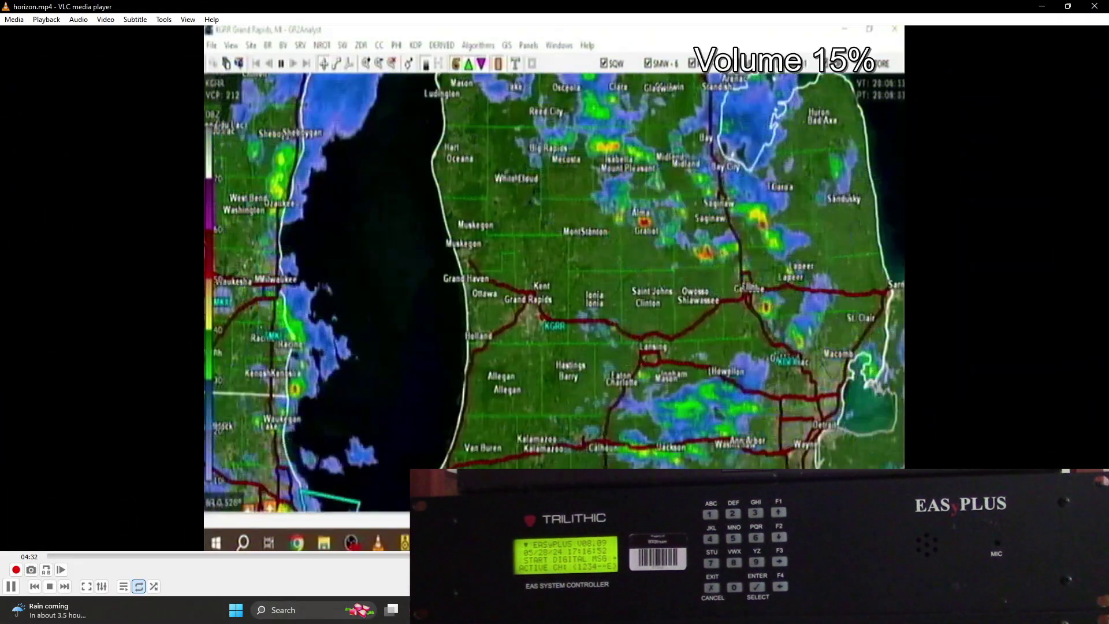
scroll(679, 342, "up", 6)
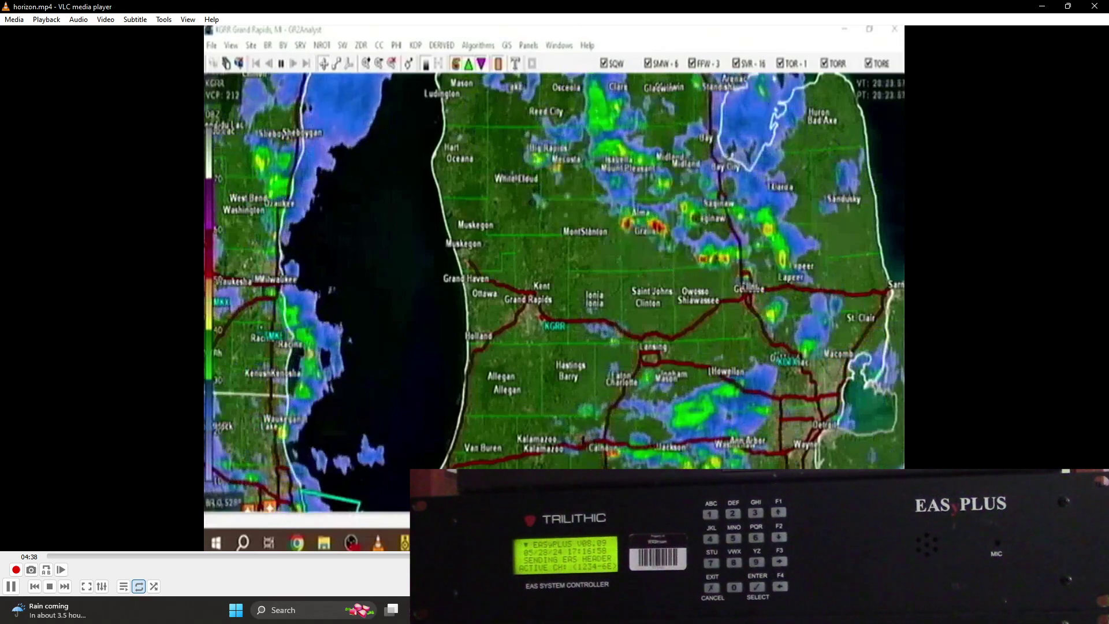
scroll(679, 342, "up", 4)
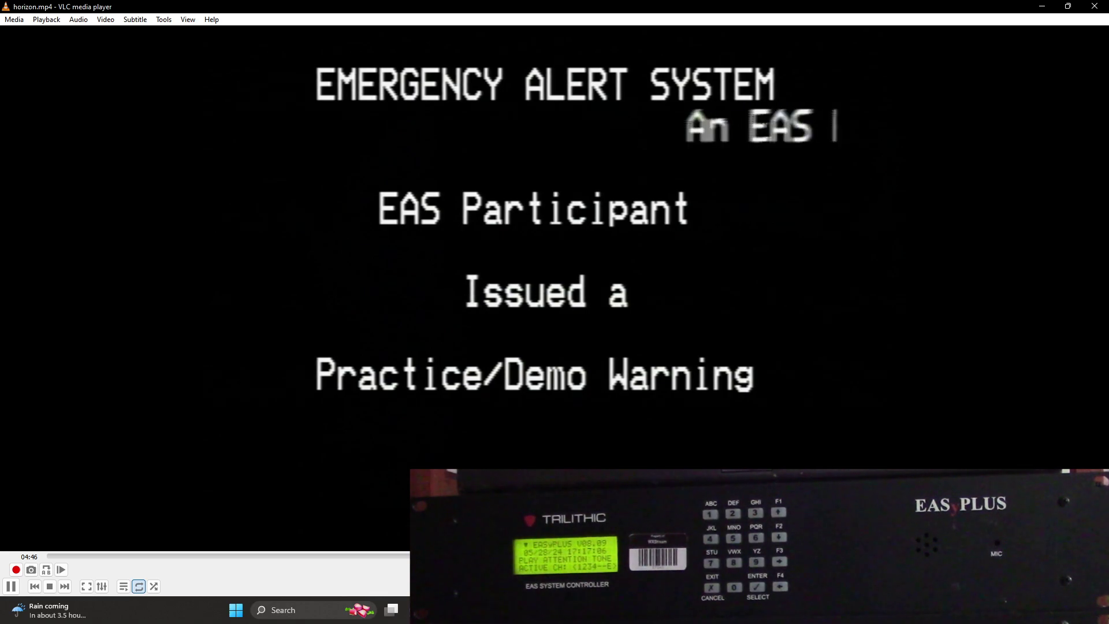
key("f")
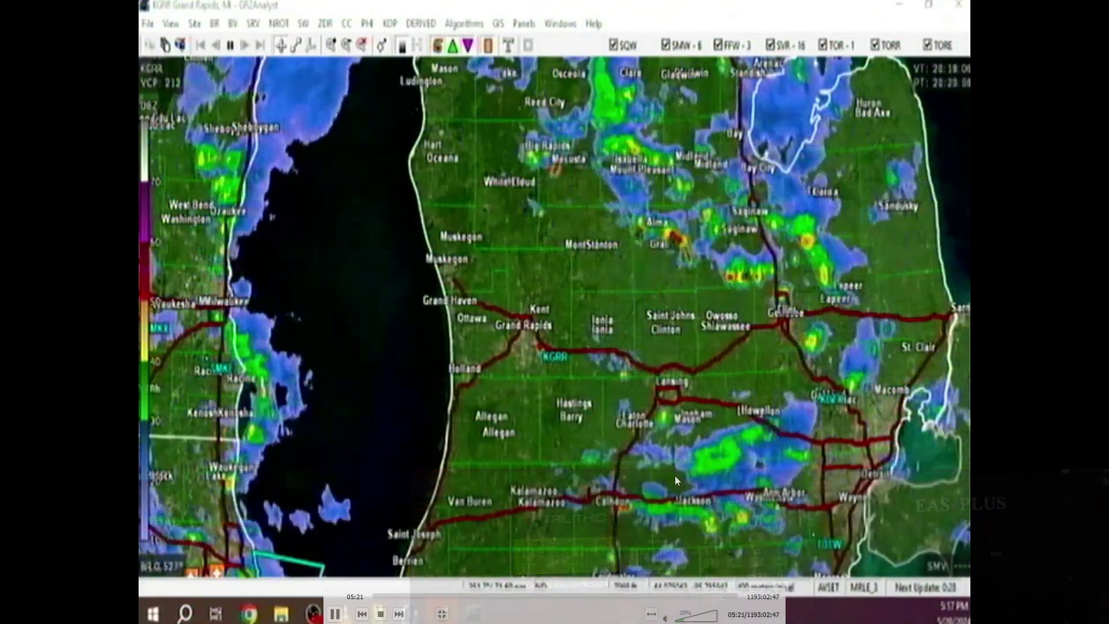
Exit fullscreen, minimize VLC to the desktop, and restore the EASyPLUS window
double_click(674, 476)
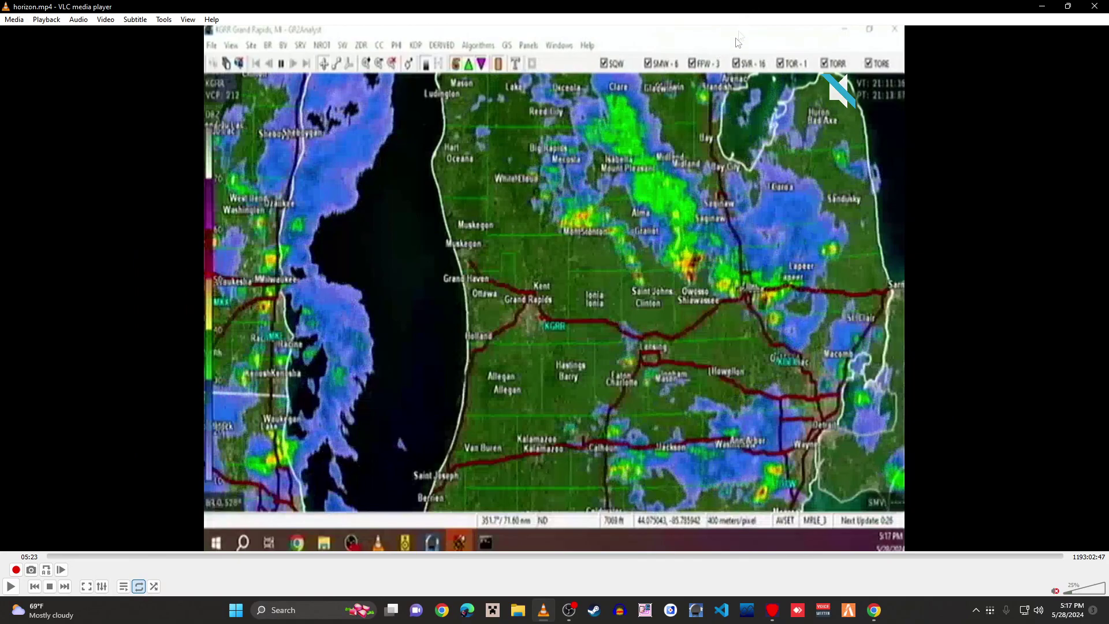
key("super+d")
left_click(772, 610)
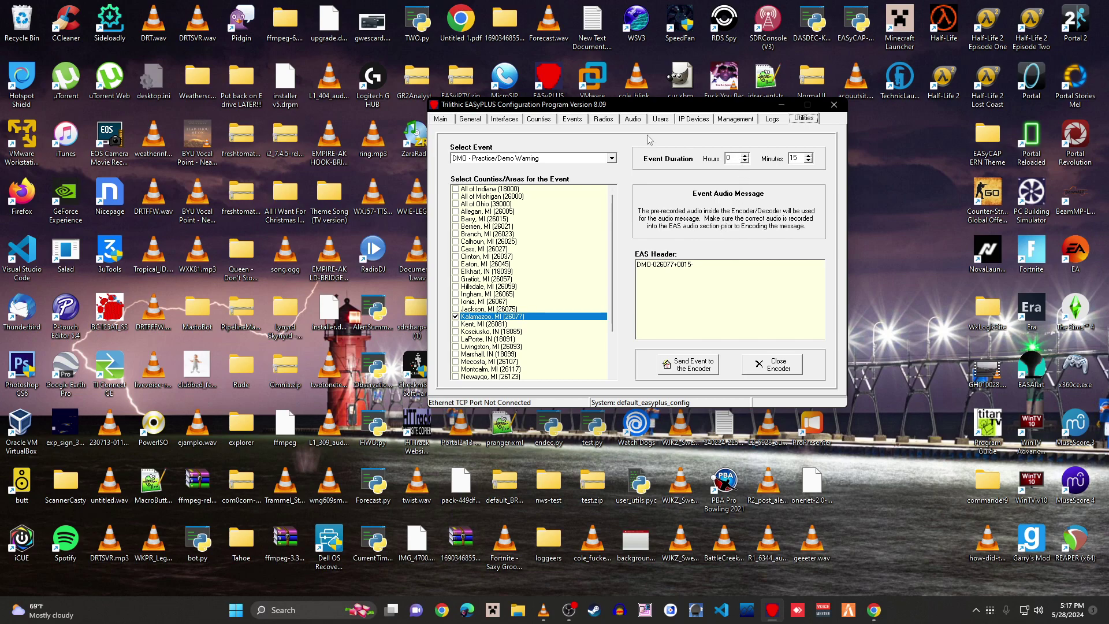
Review the Audio tab keeping EAS as the alert audio file, then return to the Main tab
left_click(641, 120)
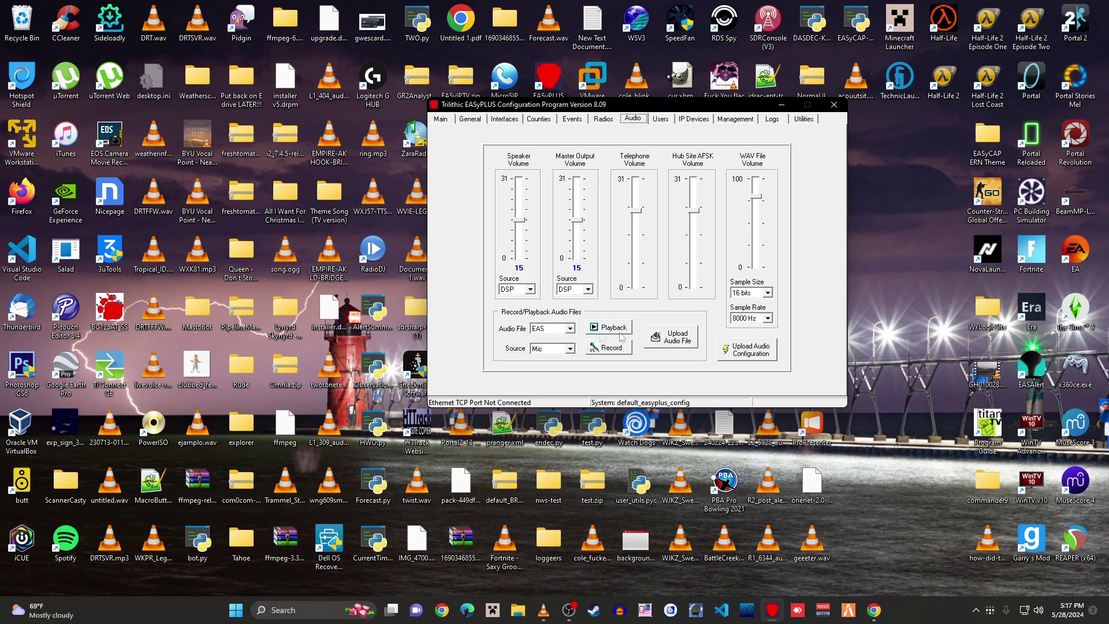
left_click(563, 330)
left_click(563, 336)
left_click(664, 338)
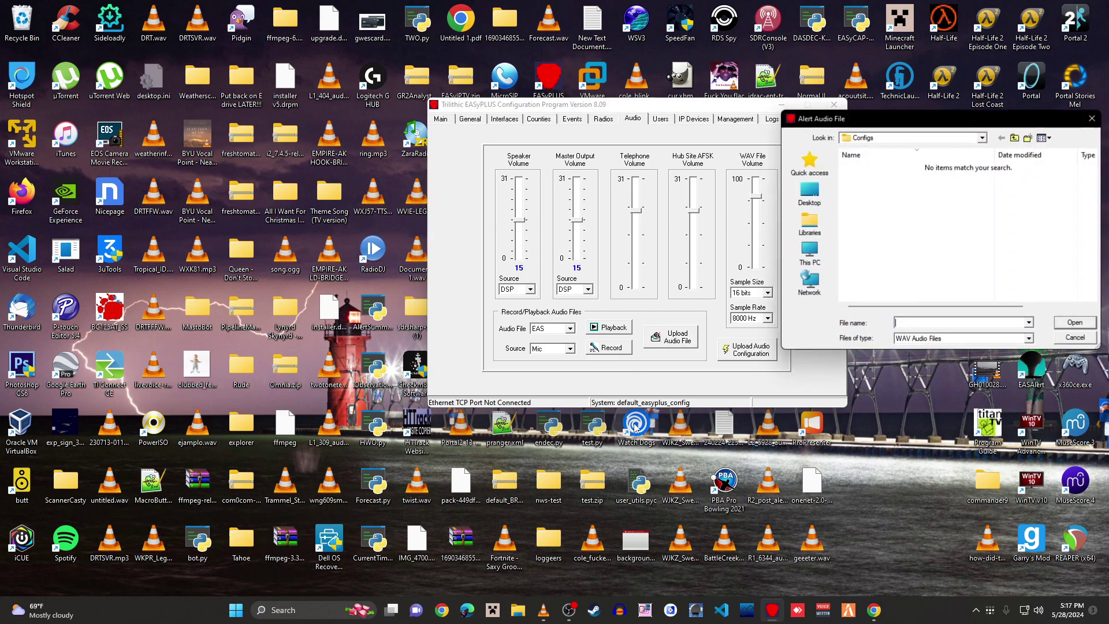
left_click(1090, 119)
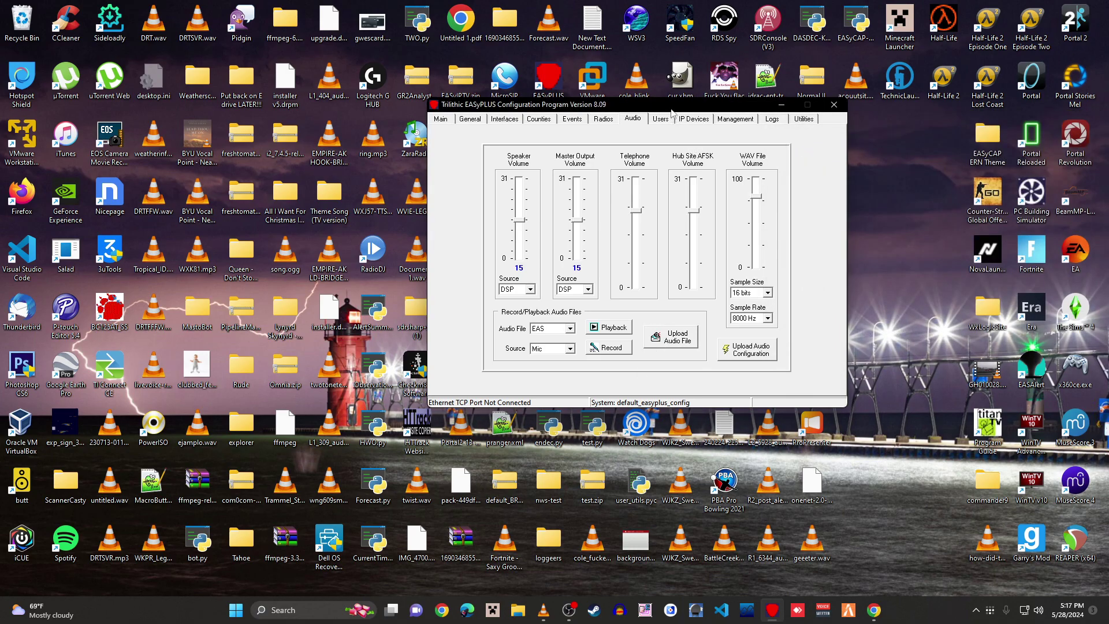
left_click_drag(666, 110, 632, 171)
left_click(417, 180)
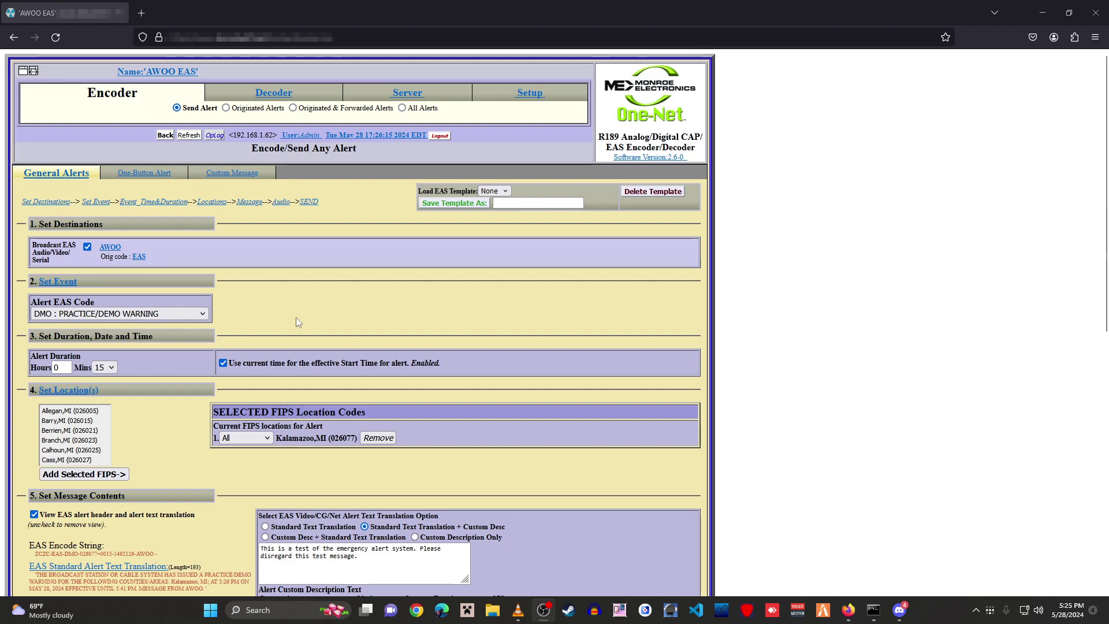
double_click(164, 93)
left_click(172, 100)
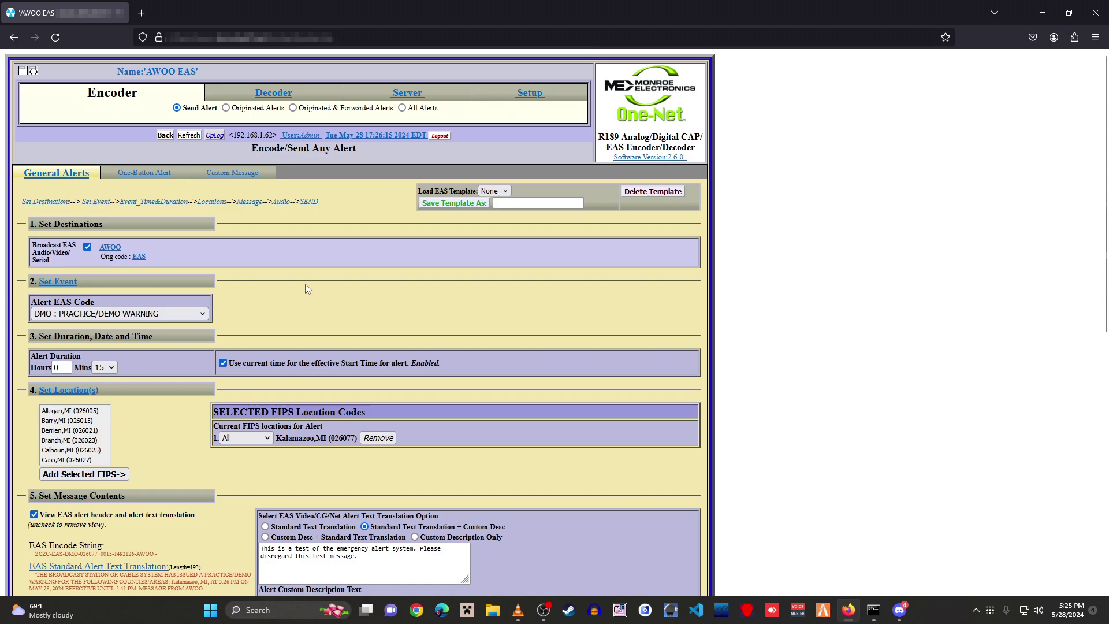
scroll(308, 286, "down", 5)
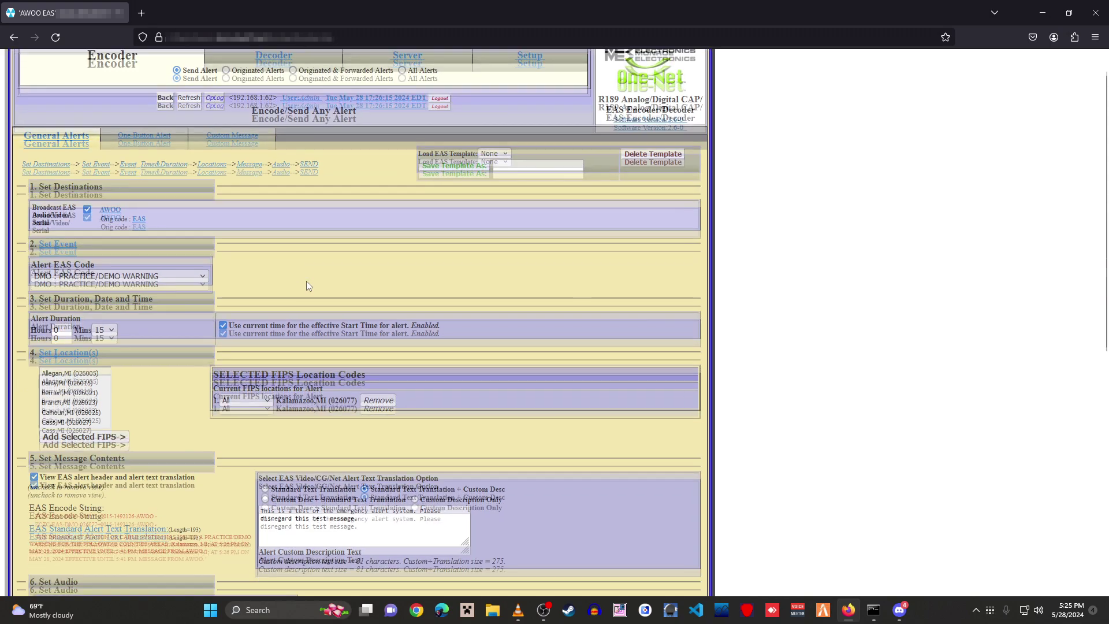
scroll(310, 280, "down", 2)
scroll(309, 276, "up", 7)
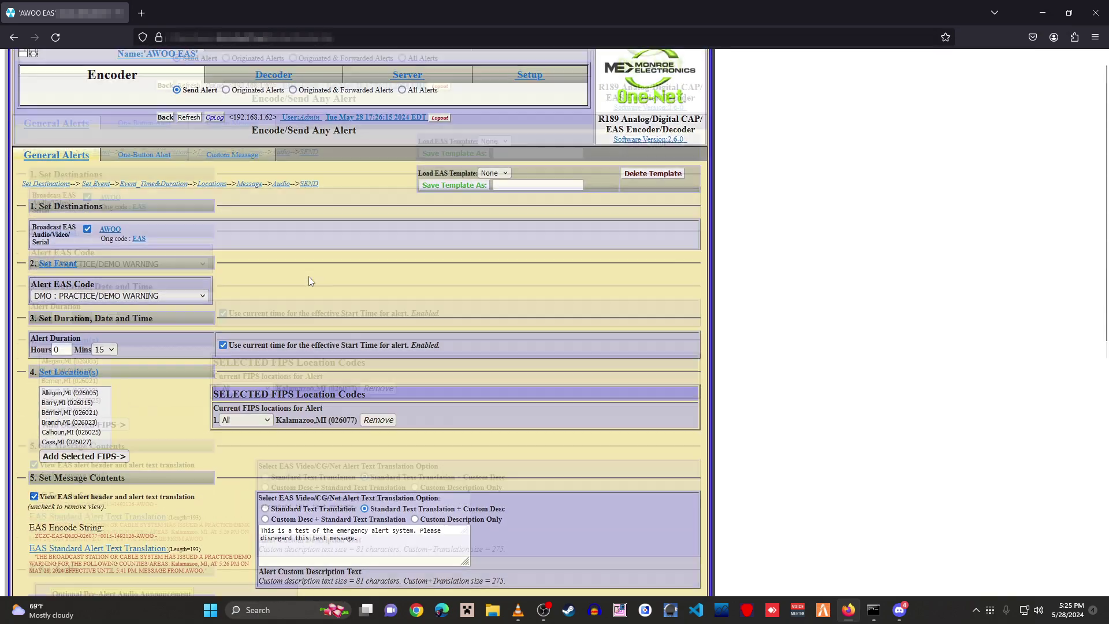
left_click(109, 300)
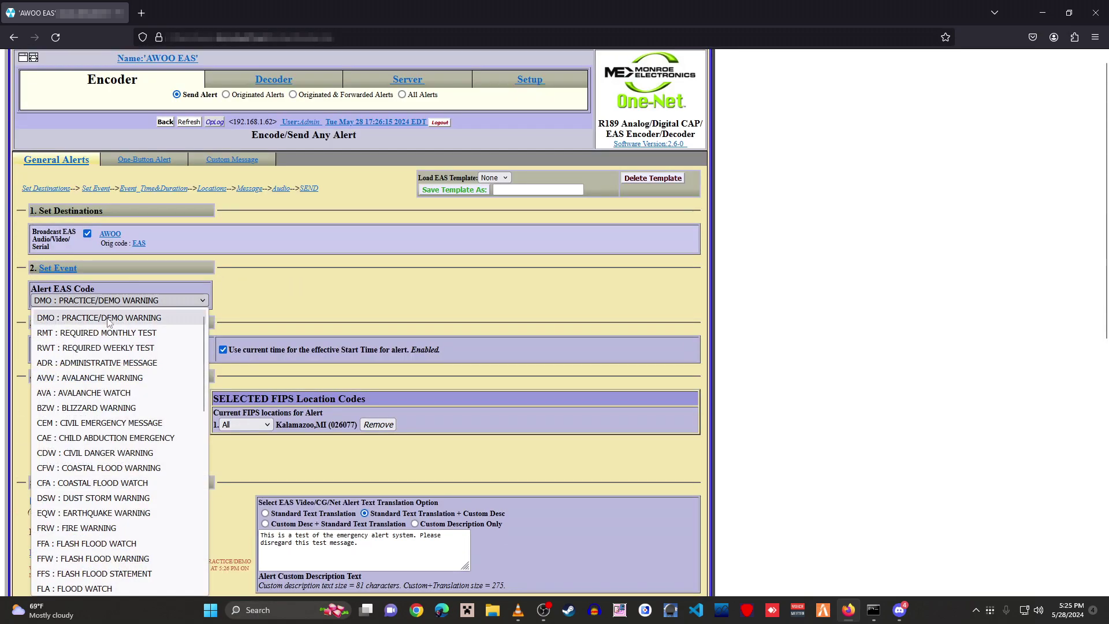
scroll(110, 324, "down", 5)
scroll(109, 324, "up", 5)
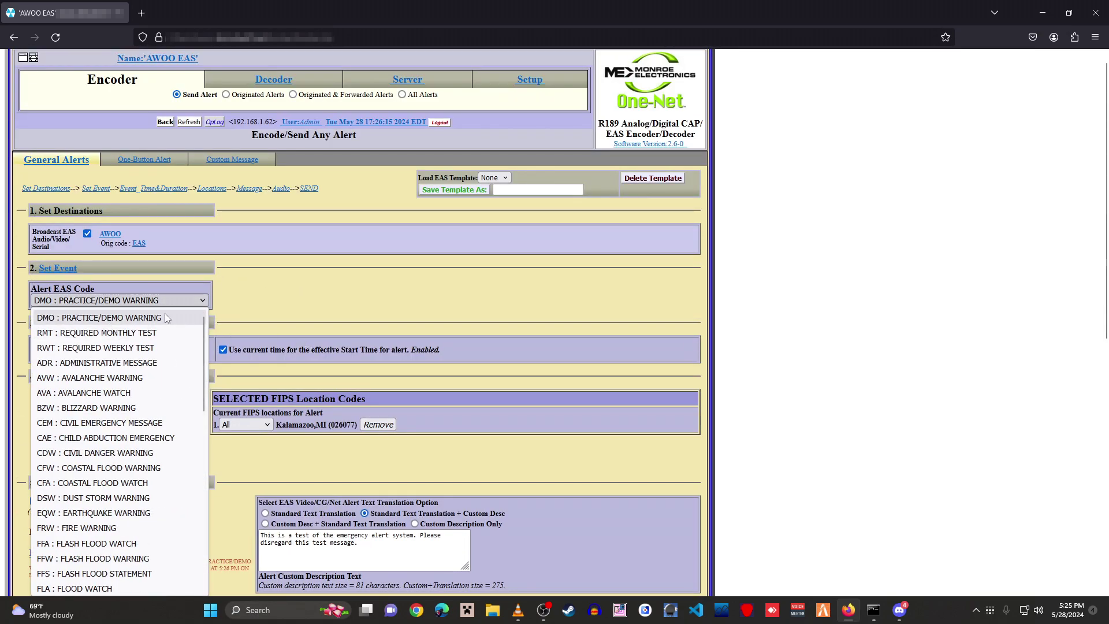
left_click(380, 362)
scroll(311, 320, "down", 3)
left_click(104, 197)
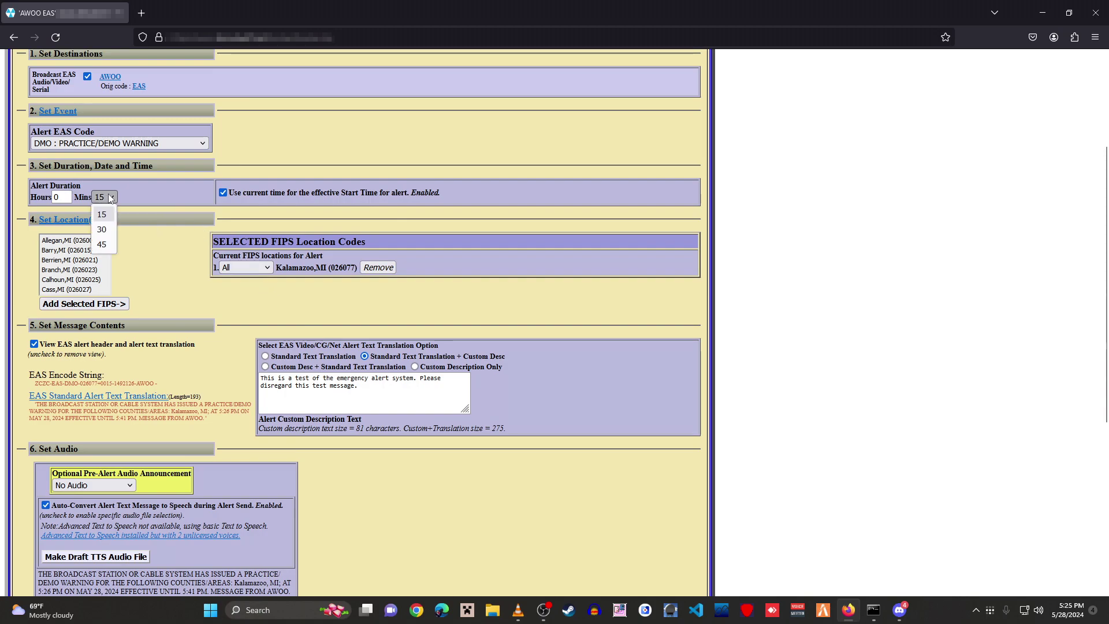
left_click(104, 197)
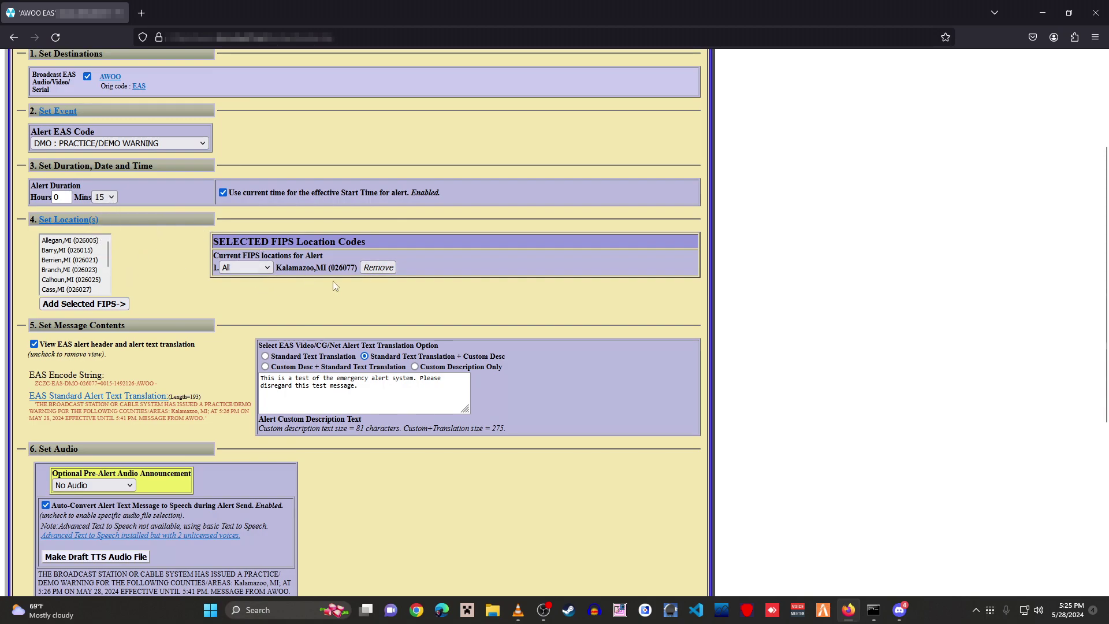
scroll(321, 281, "down", 2)
left_click_drag(375, 327, 134, 257)
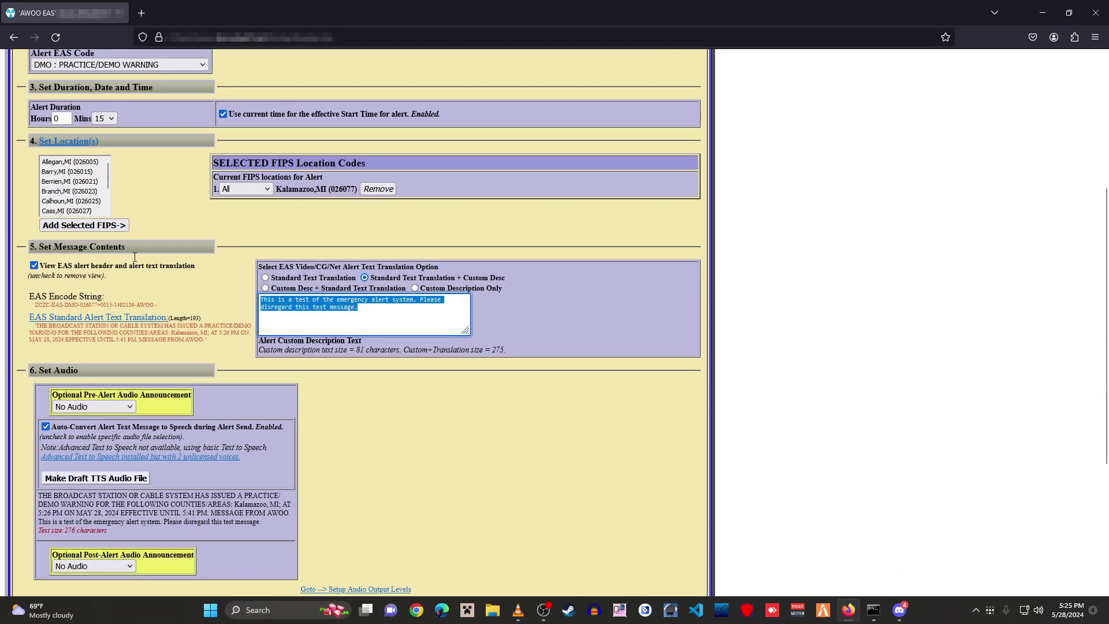
left_click(440, 322)
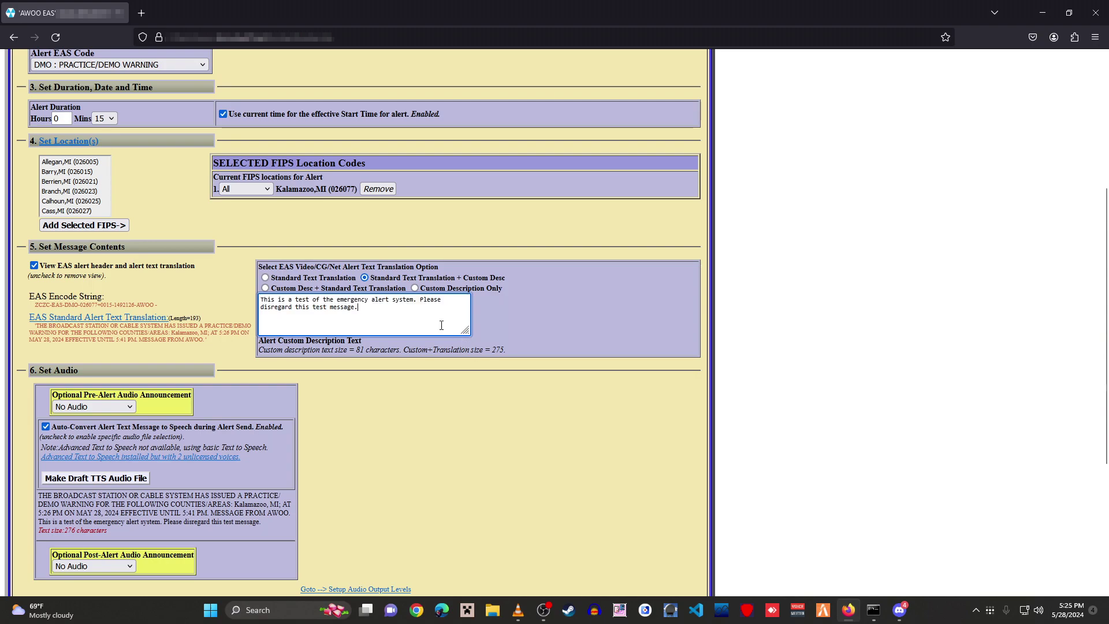
scroll(440, 327, "down", 5)
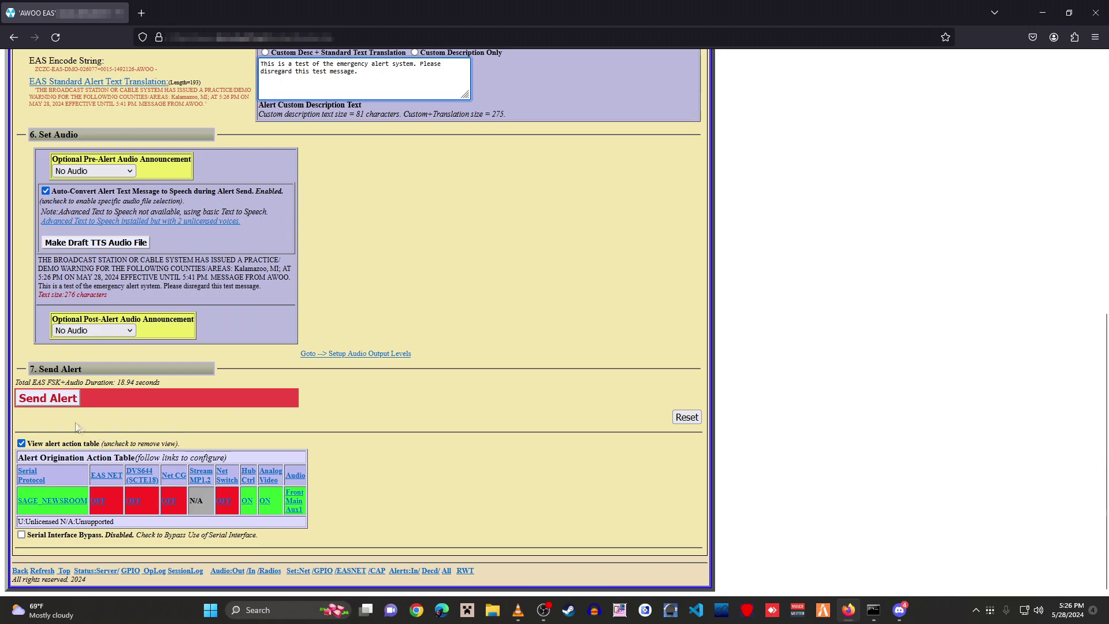
left_click(64, 403)
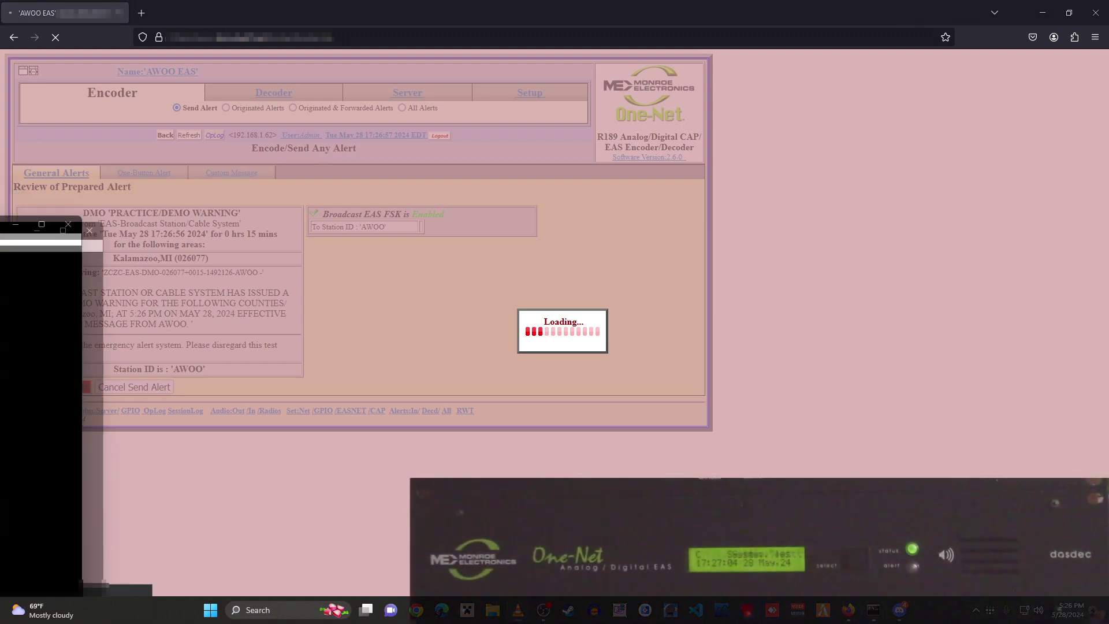
Drag the VLC window showing the DASDEC output video into view
left_click_drag(0, 185, 709, 0)
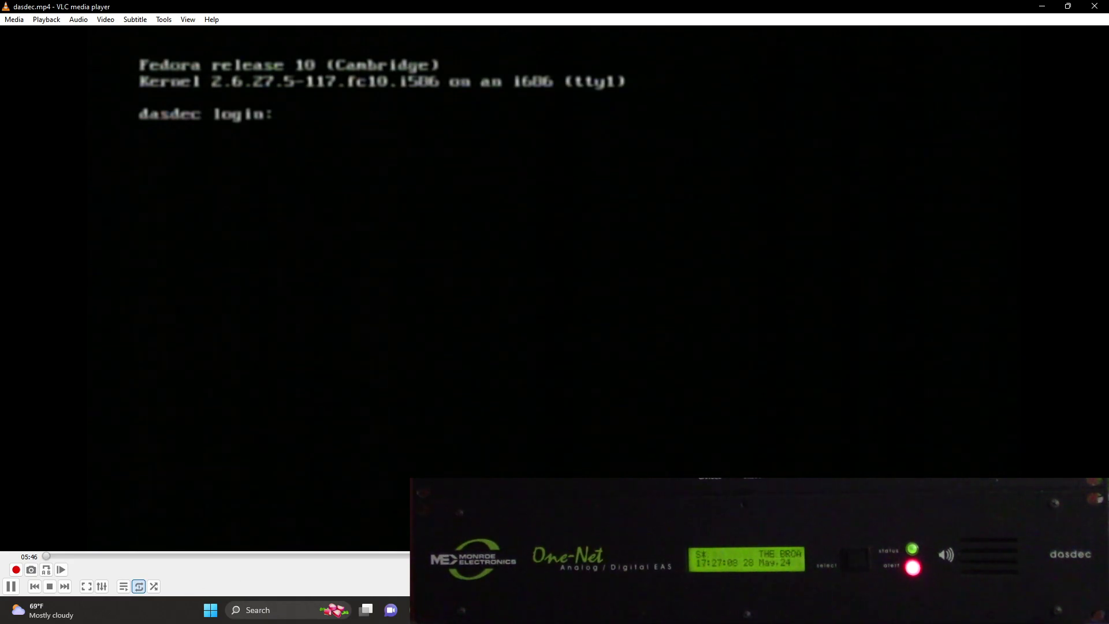
Watch the DASDEC dasdec.mp4 output full screen while the Kalamazoo alert airs, then exit full screen
scroll(744, 332, "down", 2)
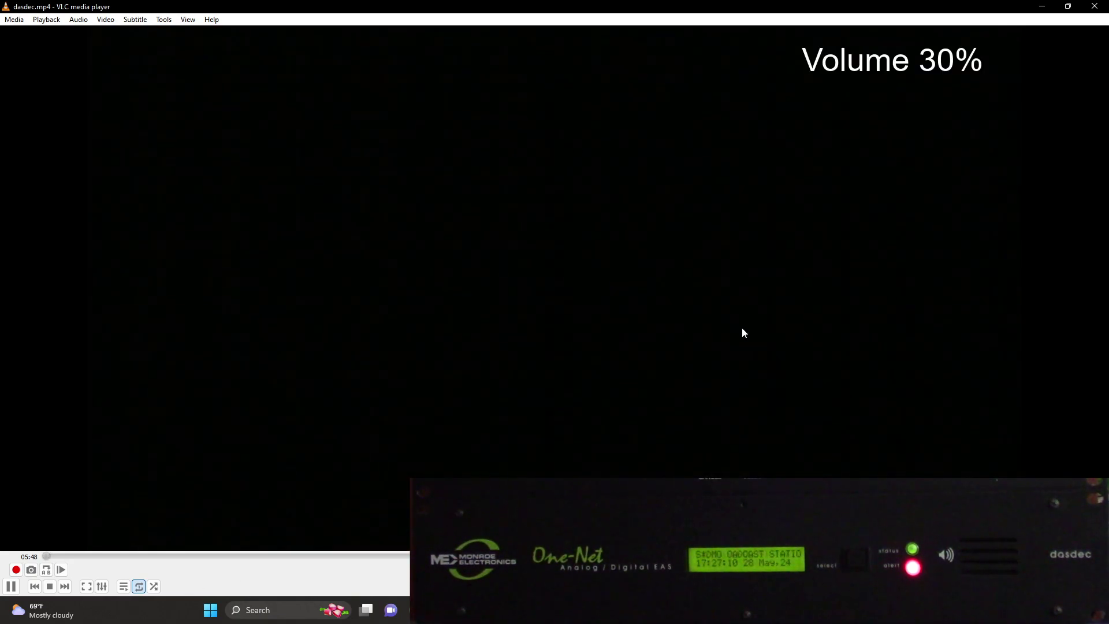
double_click(743, 333)
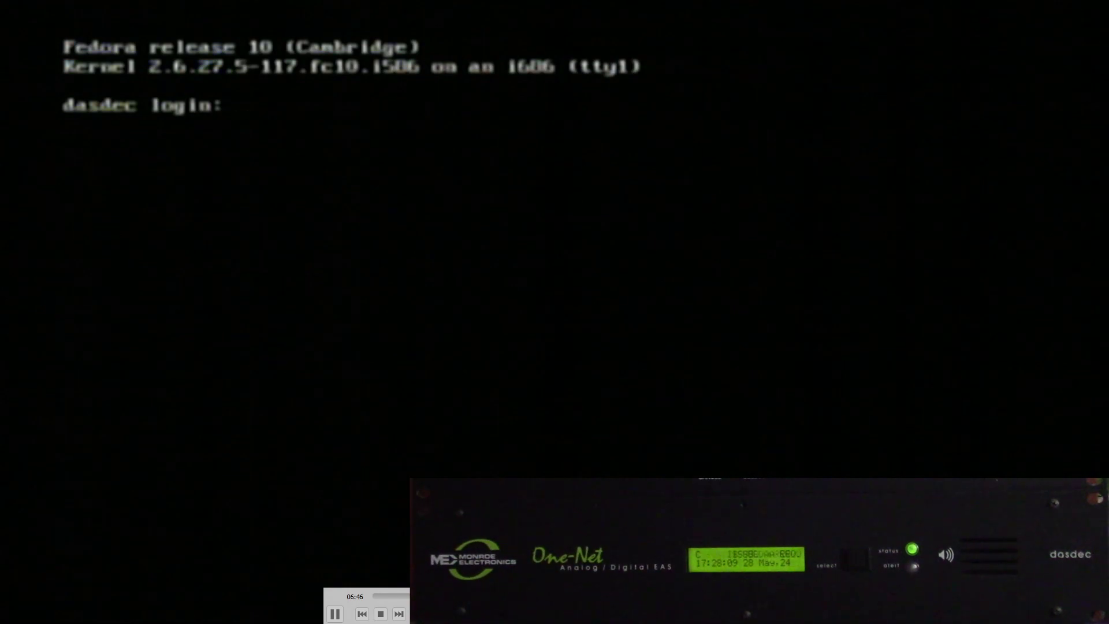
key("Escape")
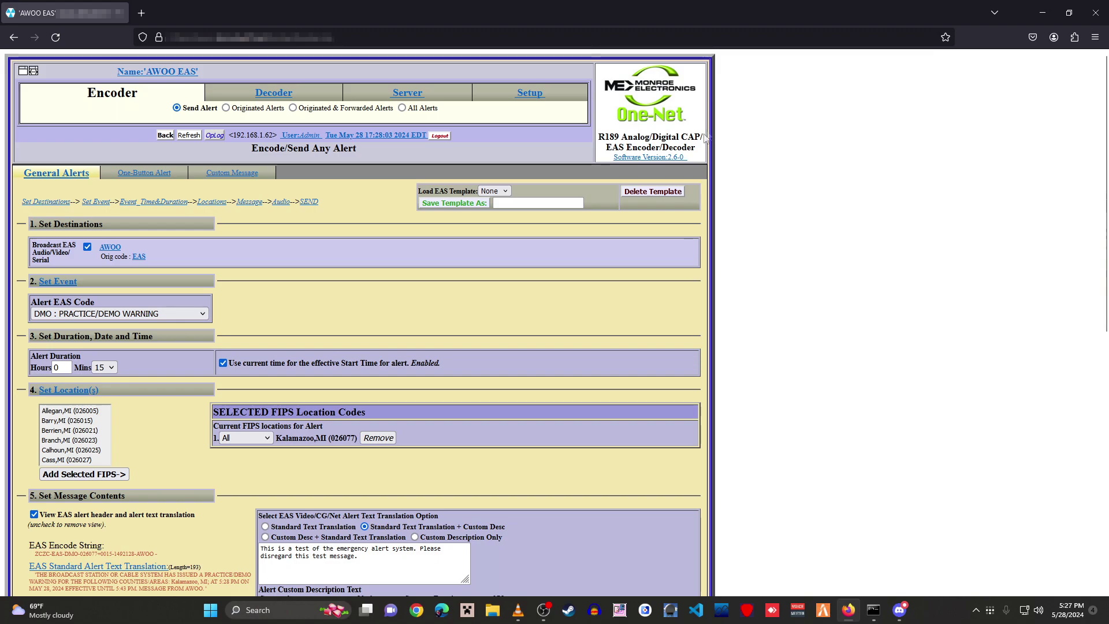
scroll(520, 416, "down", 8)
scroll(511, 415, "up", 3)
scroll(511, 411, "up", 5)
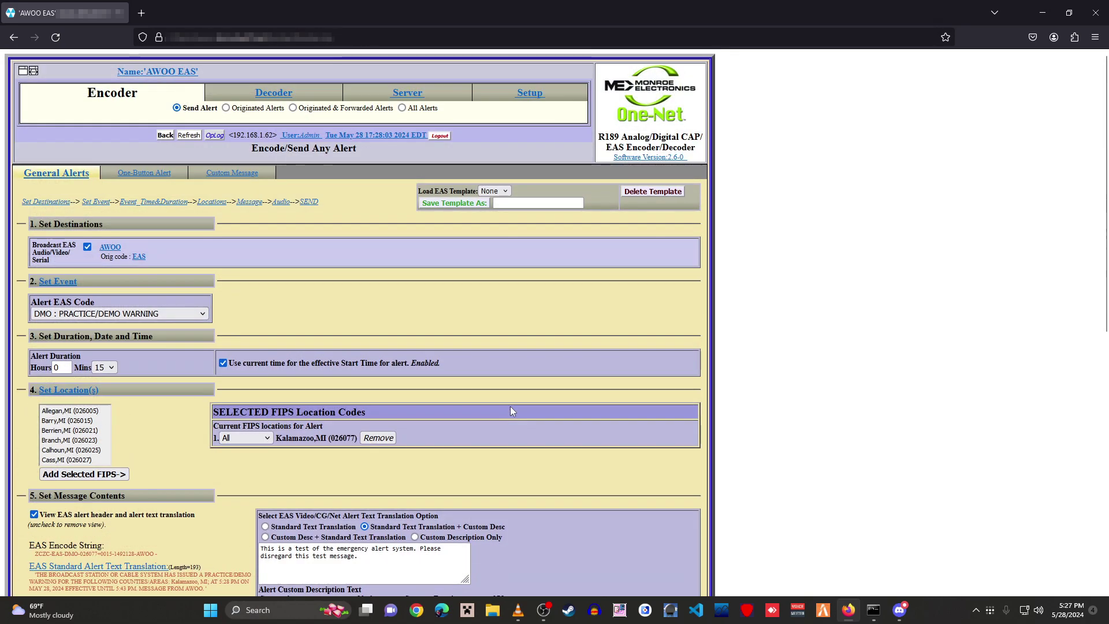
scroll(510, 407, "down", 8)
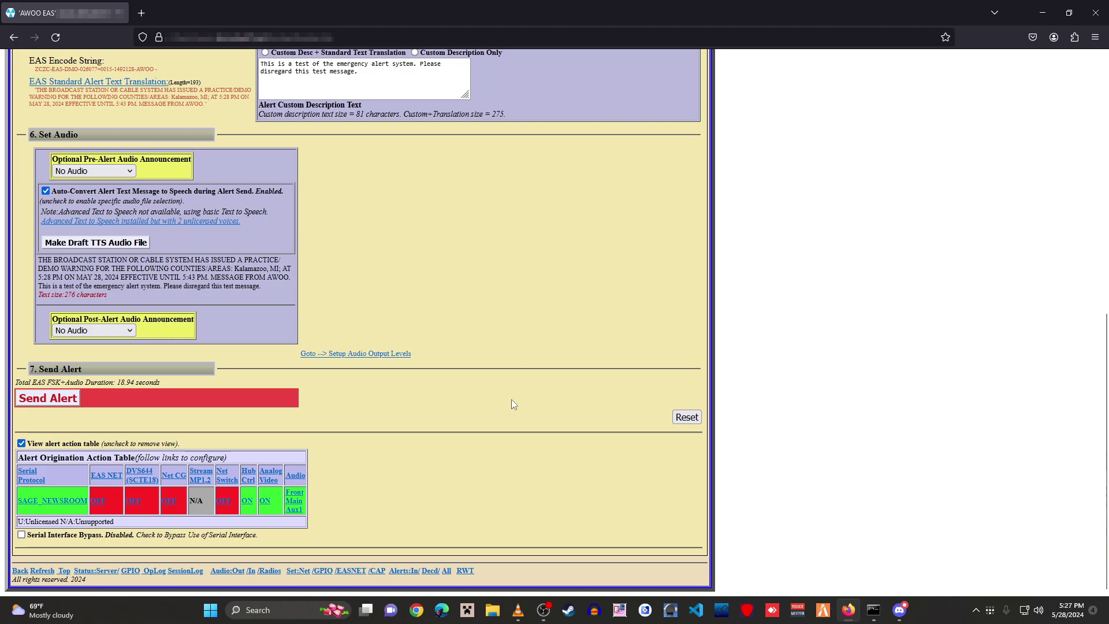
scroll(497, 468, "up", 8)
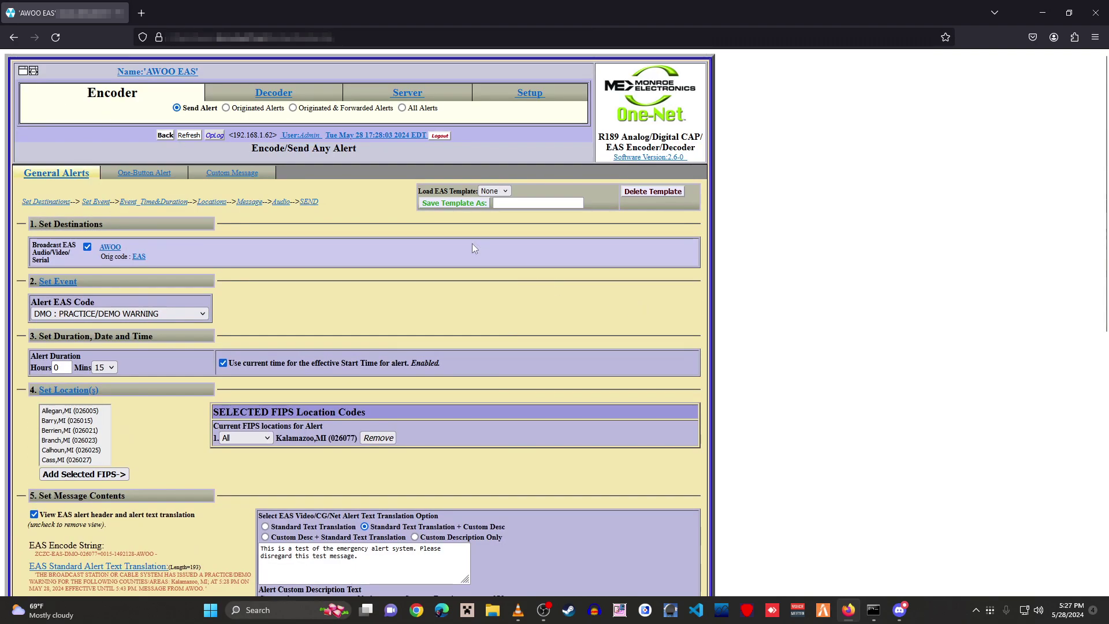